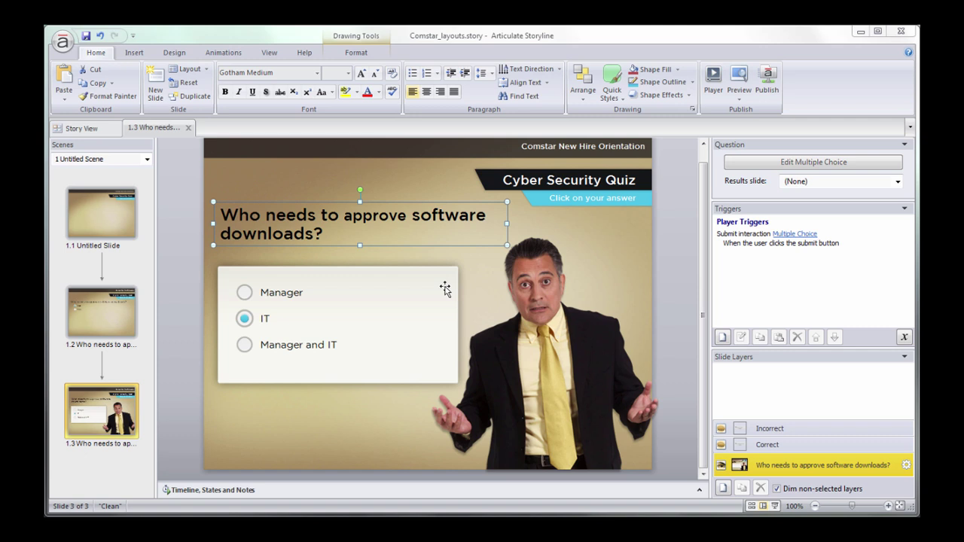
# Step: Select the question slide's Correct feedback layer and open the Feedback Master for editing, bringing the Clean master's layouts into view
pyautogui.click(799, 445)
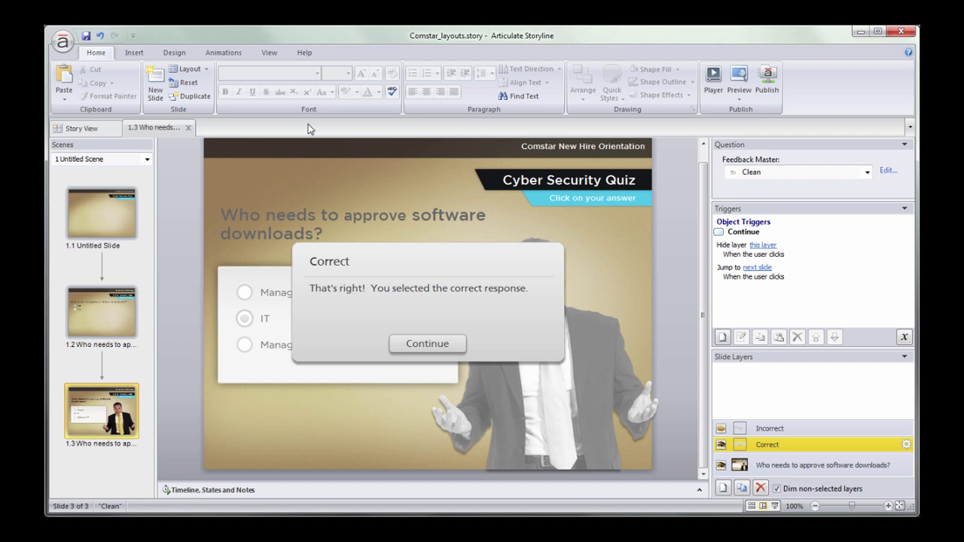
pyautogui.click(276, 57)
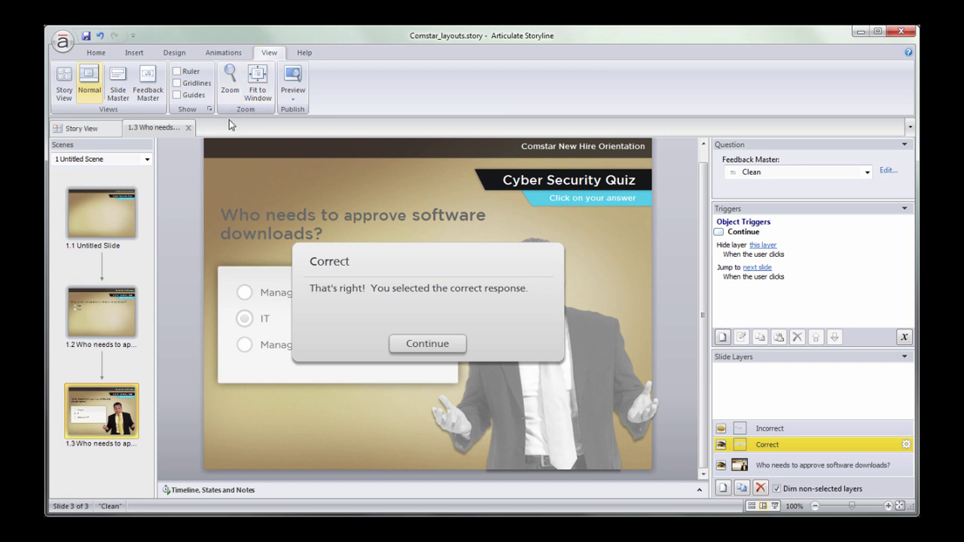
pyautogui.click(143, 101)
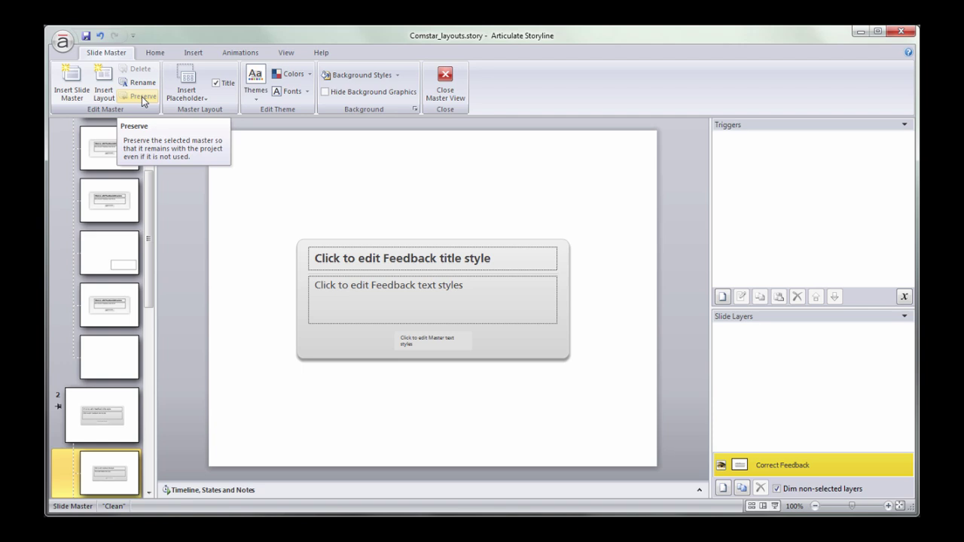
pyautogui.scroll(-1, 148, 199)
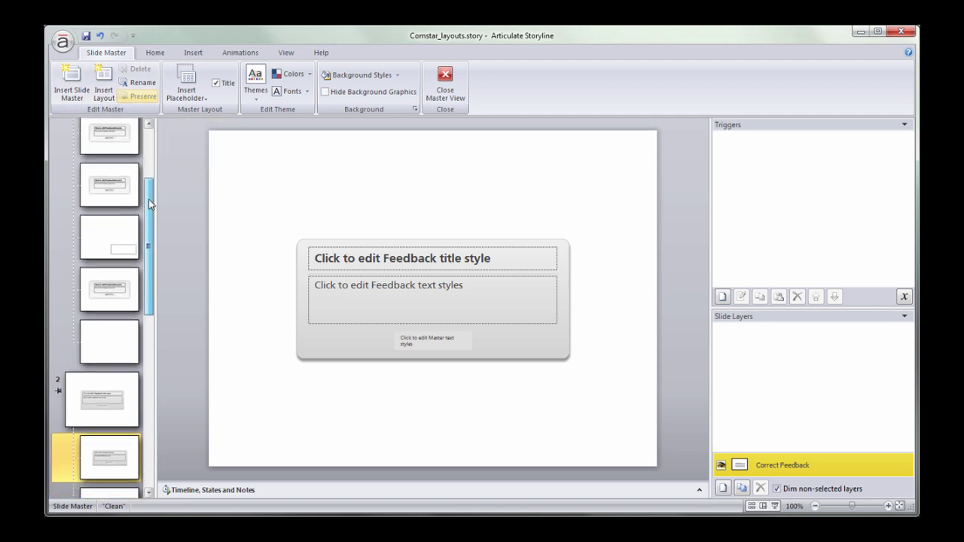
pyautogui.moveTo(148, 199); pyautogui.dragTo(166, 271)
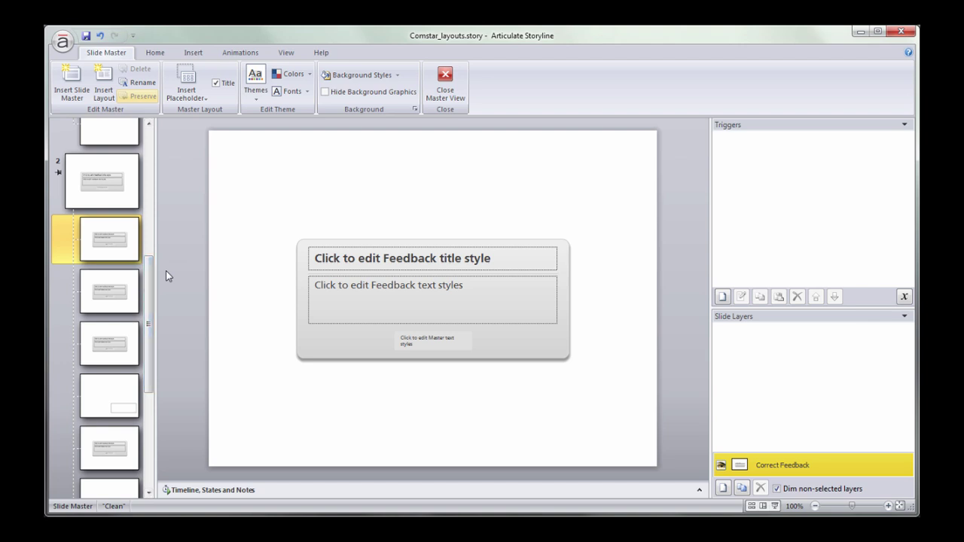
# Step: Expand the timeline of the Correct Feedback layout and examine which feedback box elements can be selected there
pyautogui.click(305, 351)
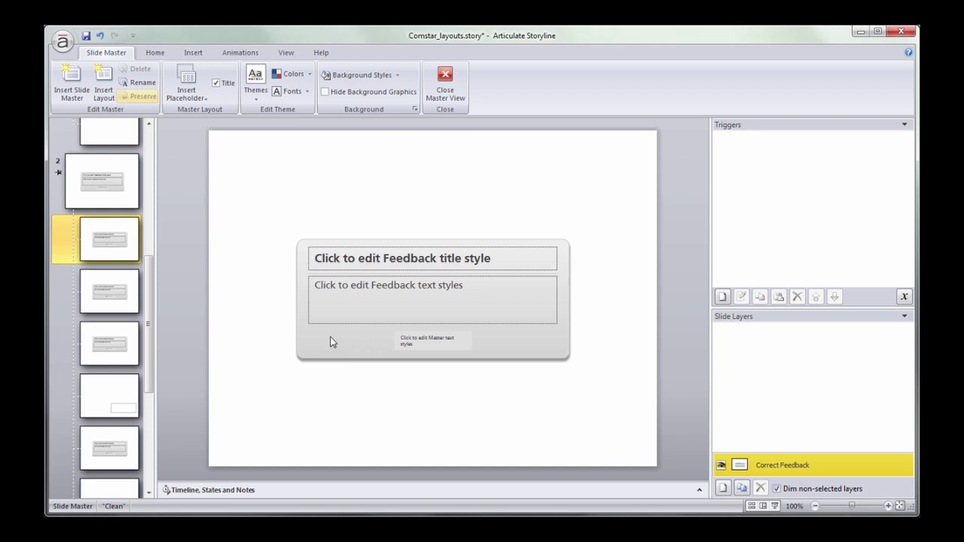
pyautogui.moveTo(344, 356); pyautogui.dragTo(344, 355)
pyautogui.click(214, 490)
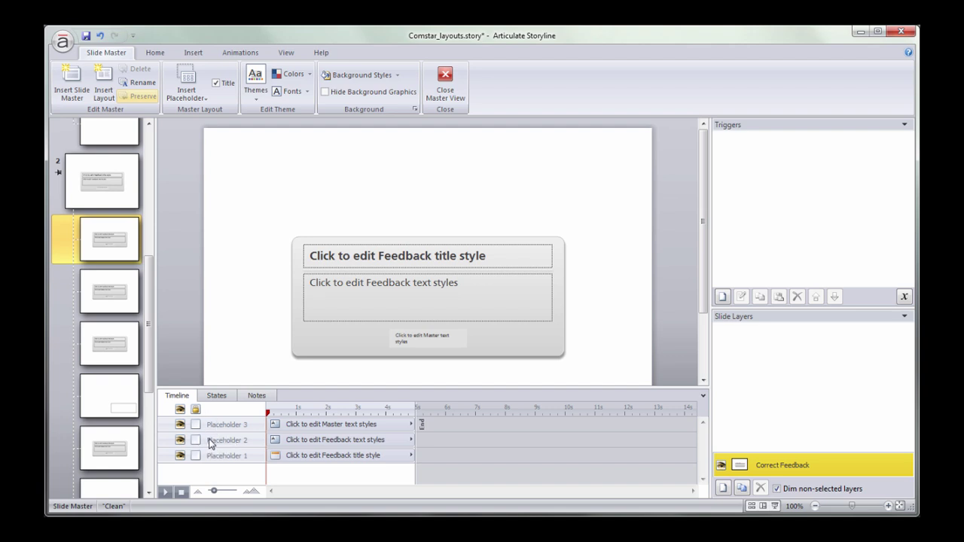
pyautogui.click(275, 424)
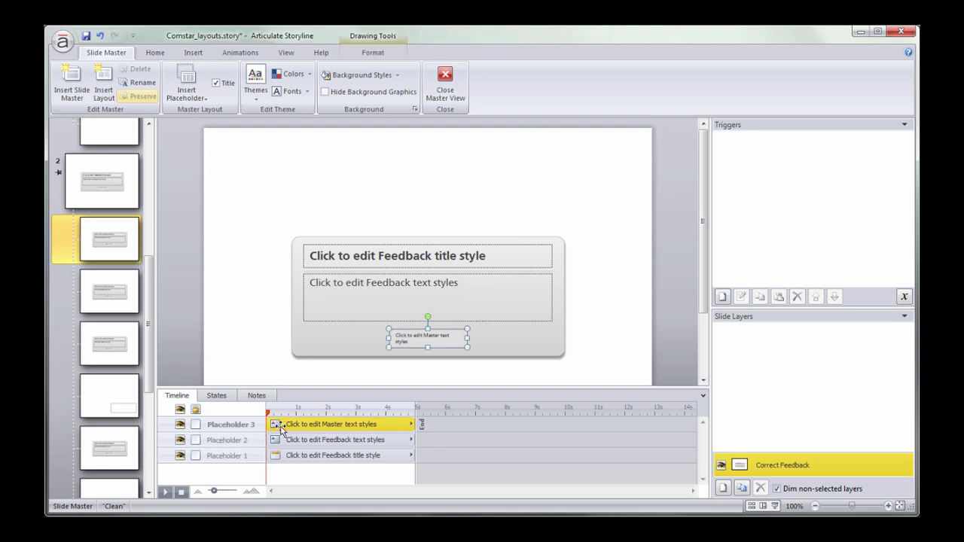
pyautogui.click(287, 440)
pyautogui.click(287, 455)
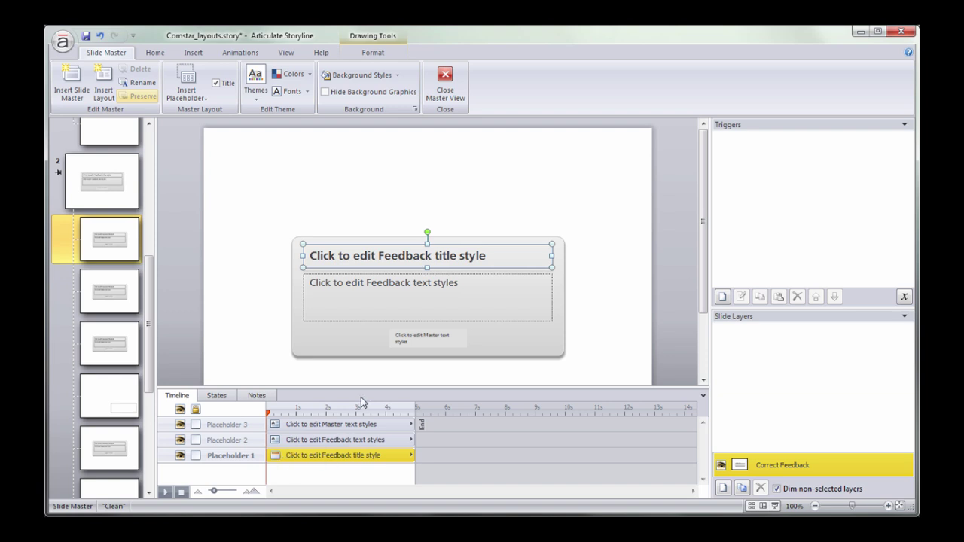
pyautogui.click(403, 338)
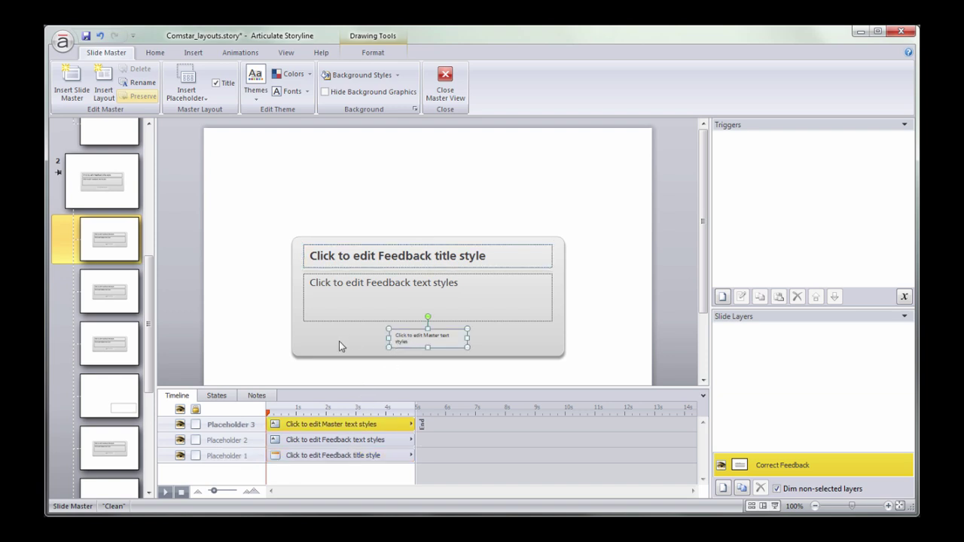
# Step: On the Clean feedback master, hide the divider line between the feedback title and text placeholders
pyautogui.click(109, 191)
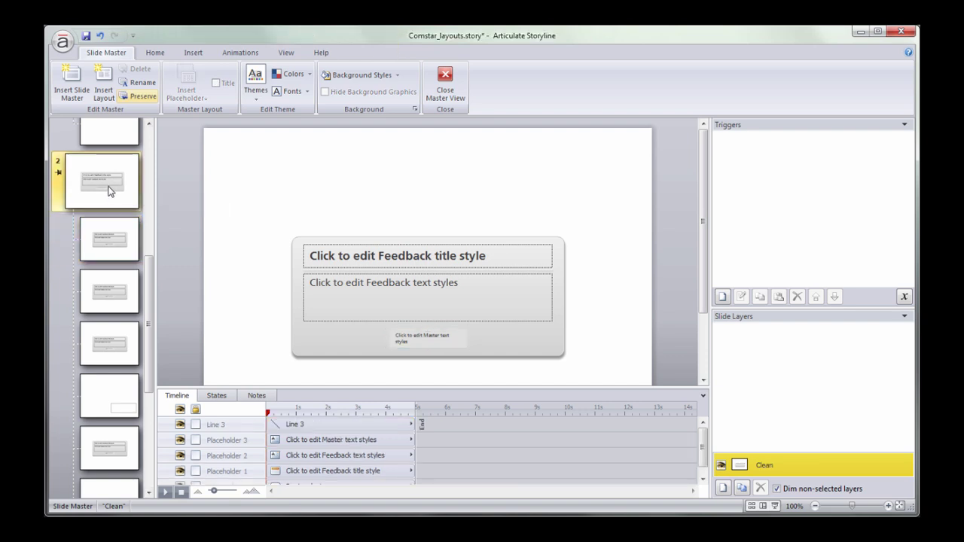
pyautogui.click(309, 335)
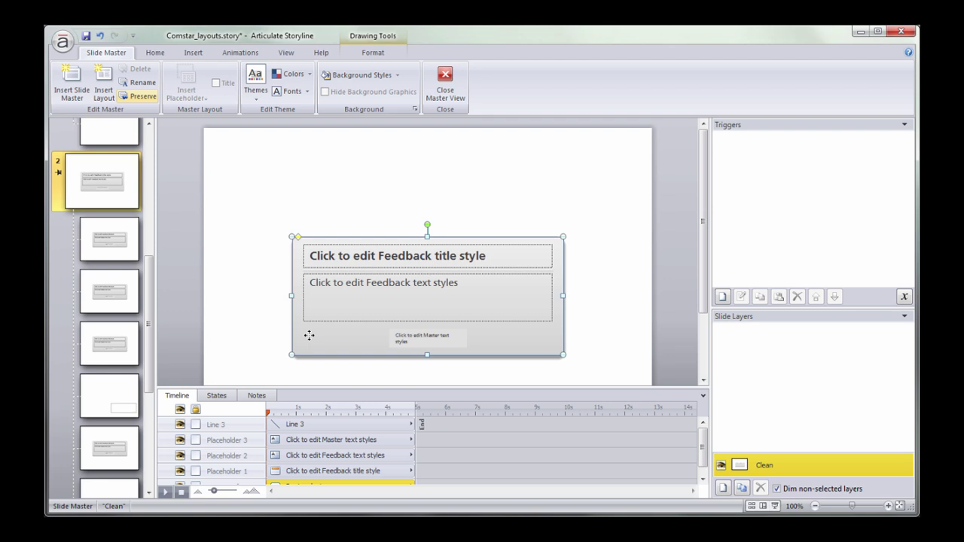
pyautogui.click(300, 424)
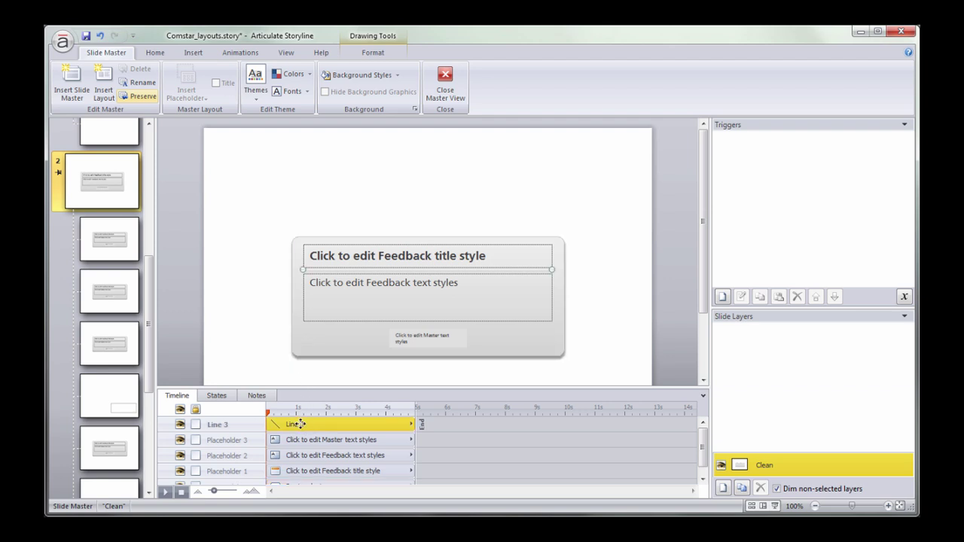
pyautogui.moveTo(302, 269); pyautogui.dragTo(283, 216)
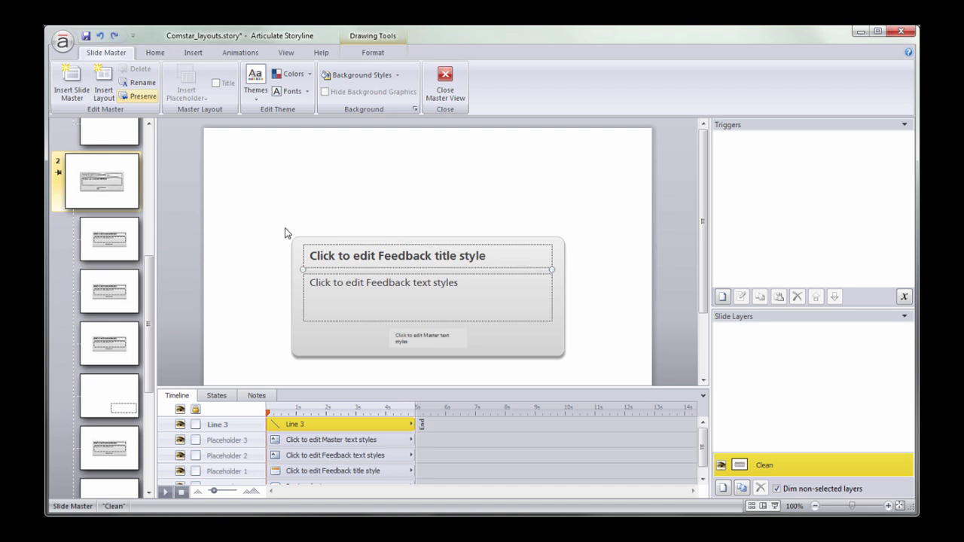
pyautogui.click(182, 425)
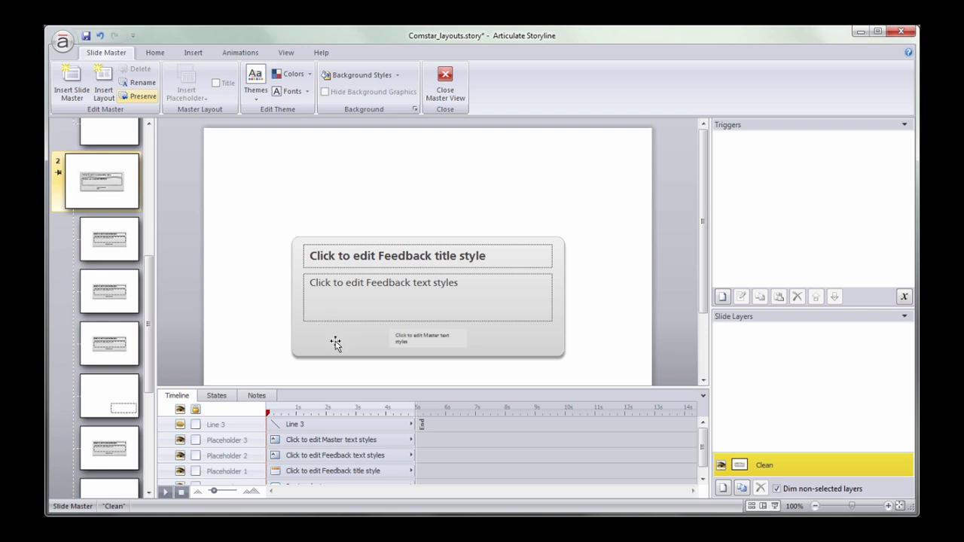
# Step: Apply the custom Open Sans theme fonts to the Clean feedback master
pyautogui.click(286, 440)
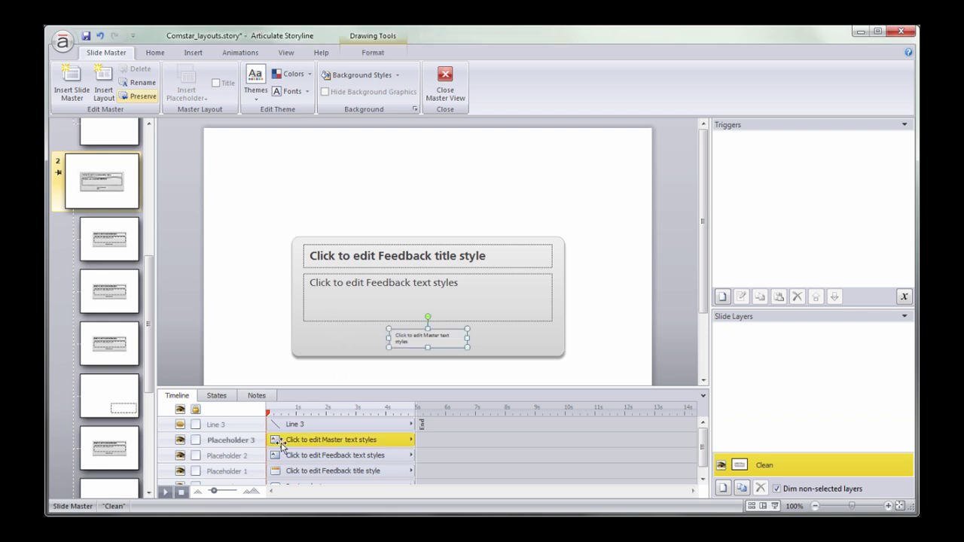
pyautogui.click(298, 456)
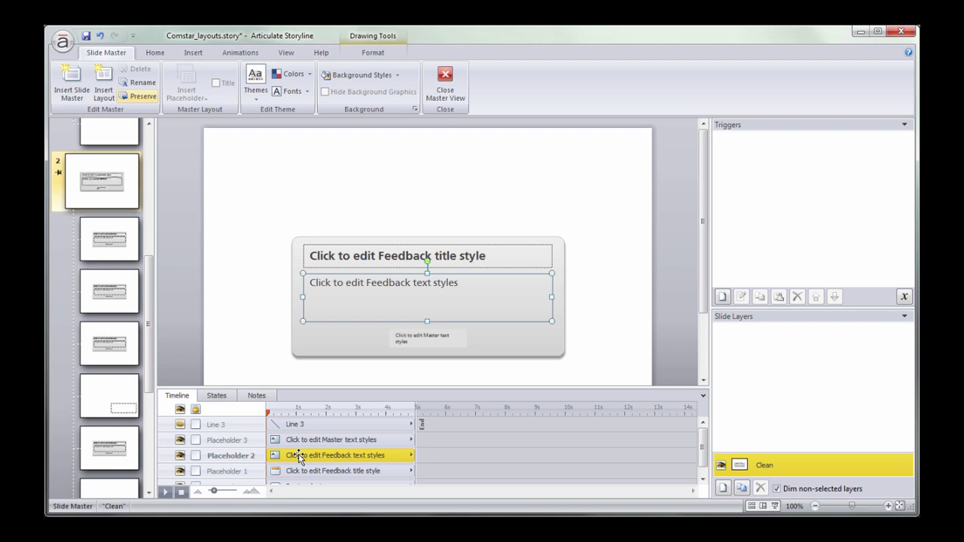
pyautogui.click(295, 92)
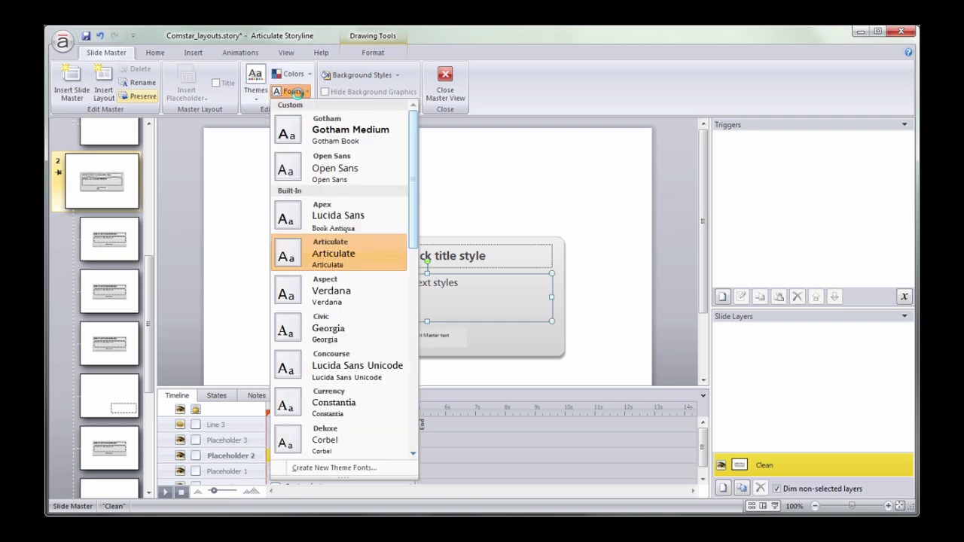
pyautogui.click(357, 166)
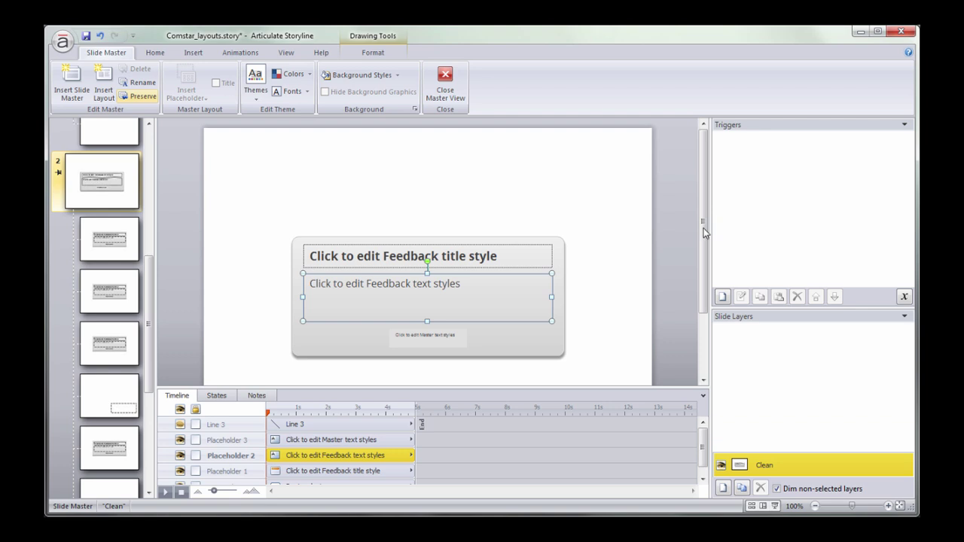
# Step: Apply the custom comstar theme colors to the Clean feedback master
pyautogui.click(281, 75)
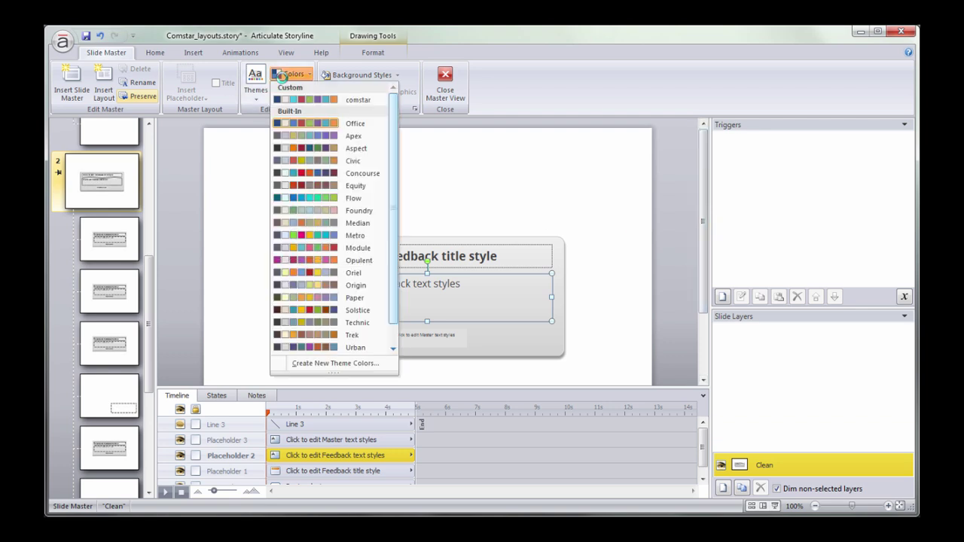
pyautogui.click(354, 99)
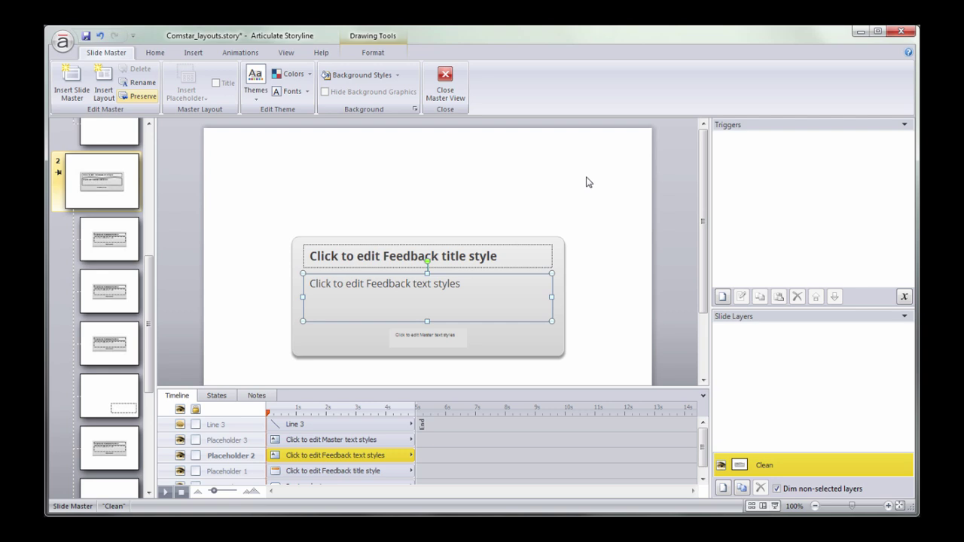
pyautogui.click(290, 74)
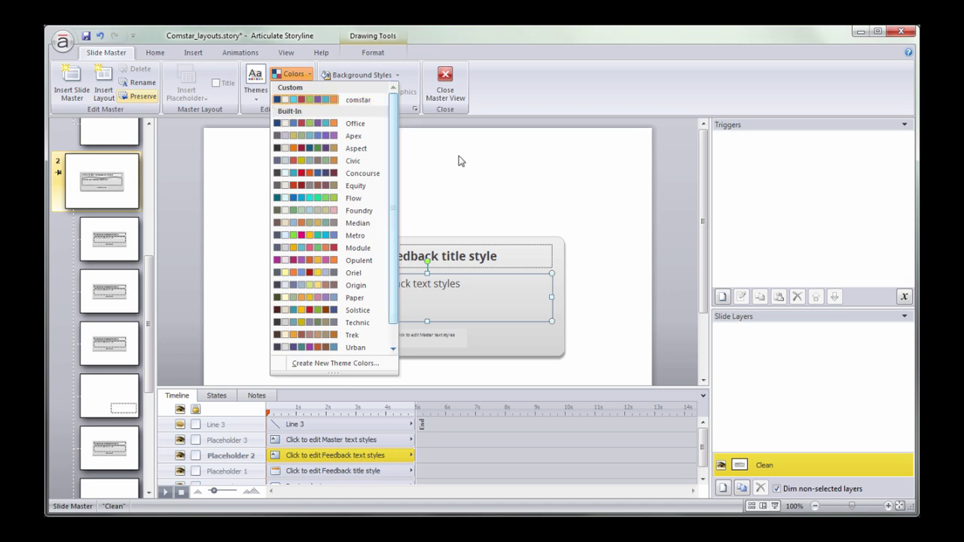
pyautogui.click(512, 79)
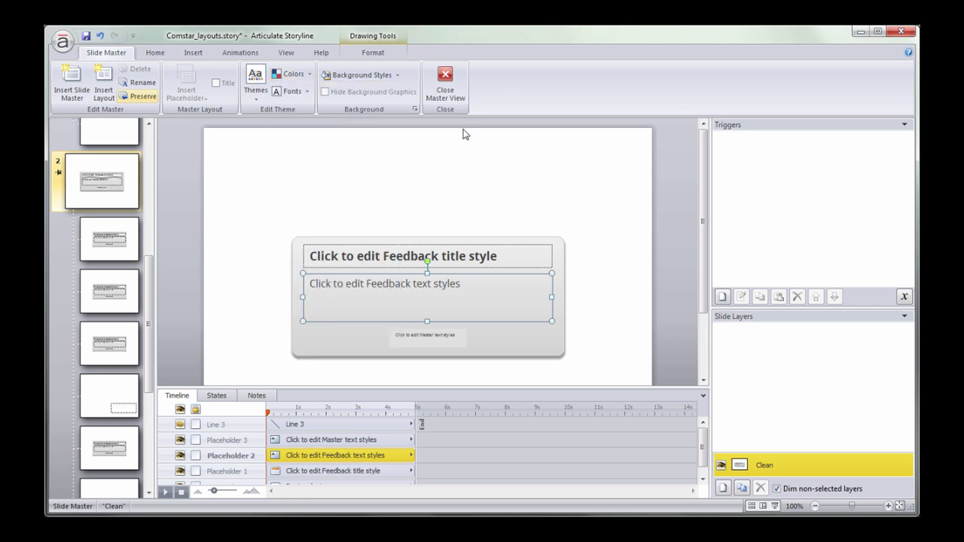
# Step: Enlarge the timeline area and hide the grey background rectangle of the feedback box
pyautogui.click(334, 348)
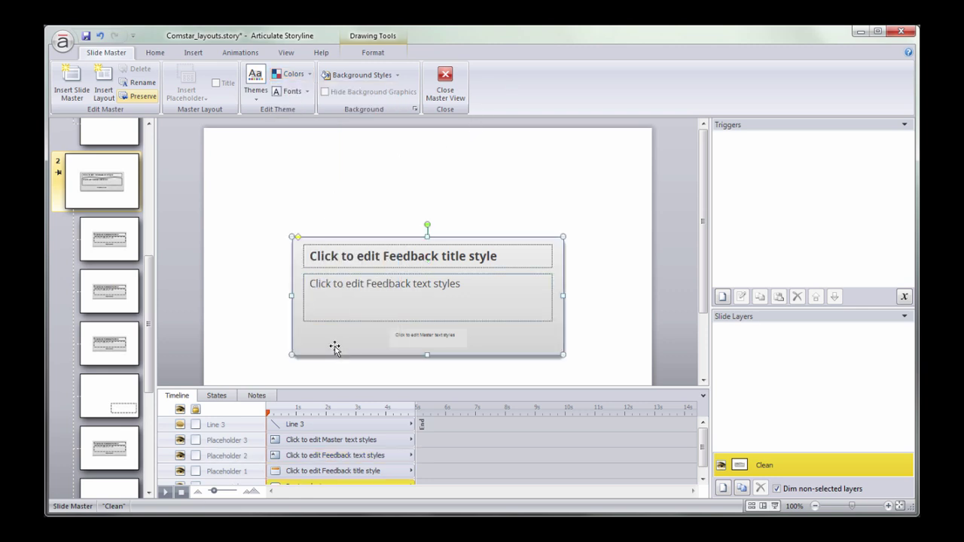
pyautogui.moveTo(351, 390); pyautogui.dragTo(351, 366)
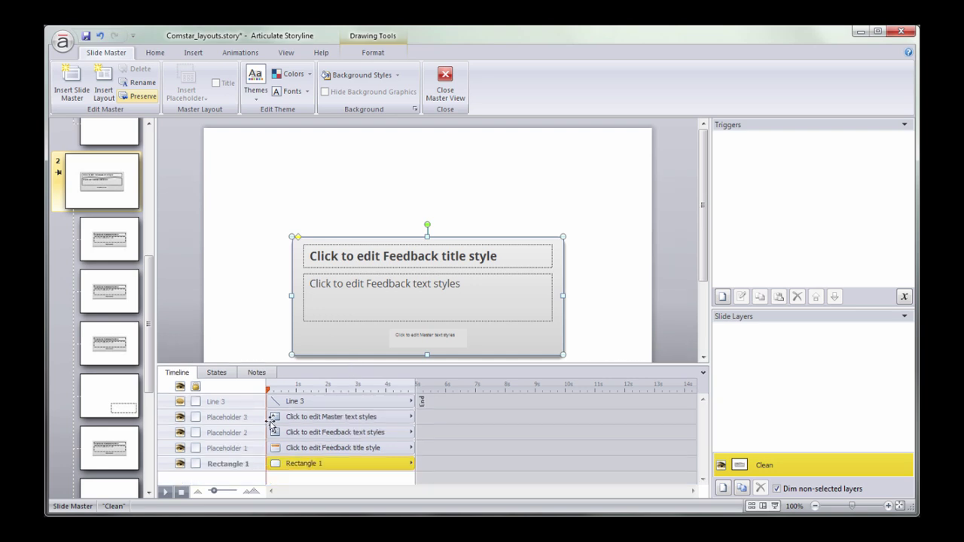
pyautogui.click(180, 464)
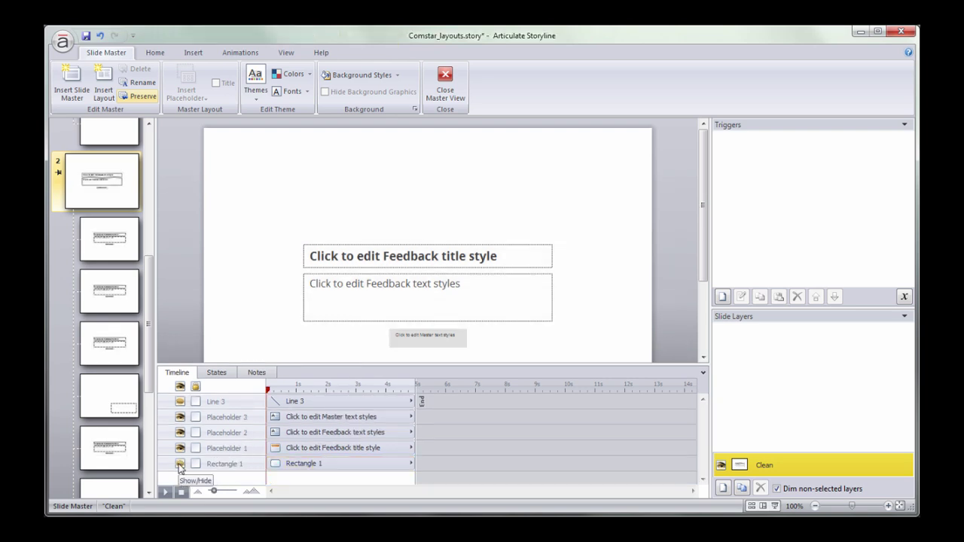
# Step: Draw a slightly rounded rectangle over the feedback placeholders and send it to the back
pyautogui.click(192, 53)
pyautogui.click(276, 79)
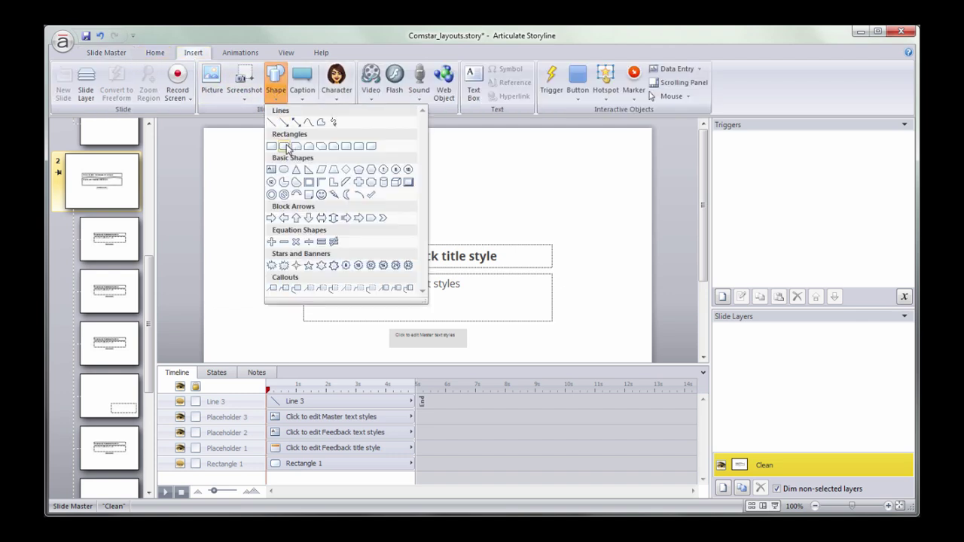
pyautogui.click(286, 148)
pyautogui.moveTo(293, 237)
pyautogui.mouseDown()
pyautogui.moveTo(572, 376)
pyautogui.moveTo(551, 355)
pyautogui.moveTo(573, 361)
pyautogui.mouseUp()
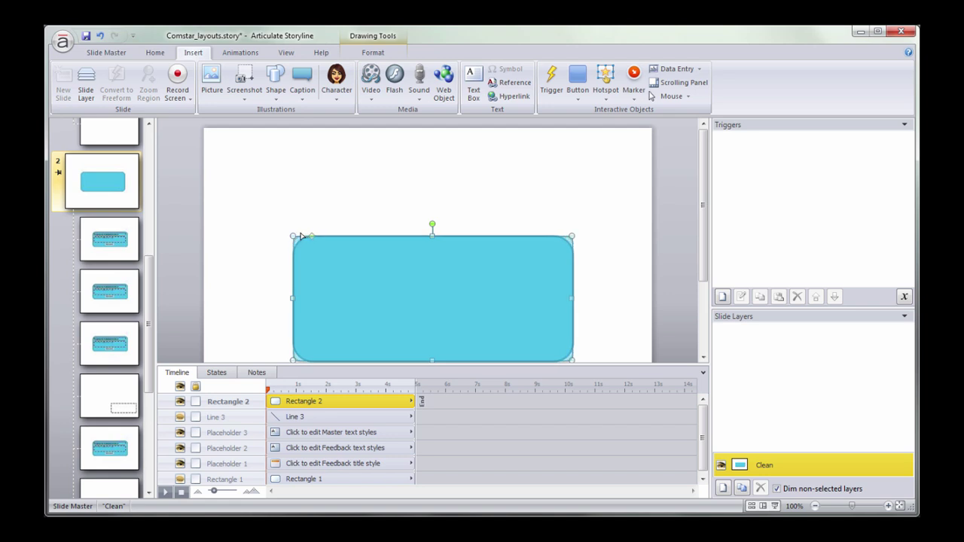
pyautogui.rightClick(325, 258)
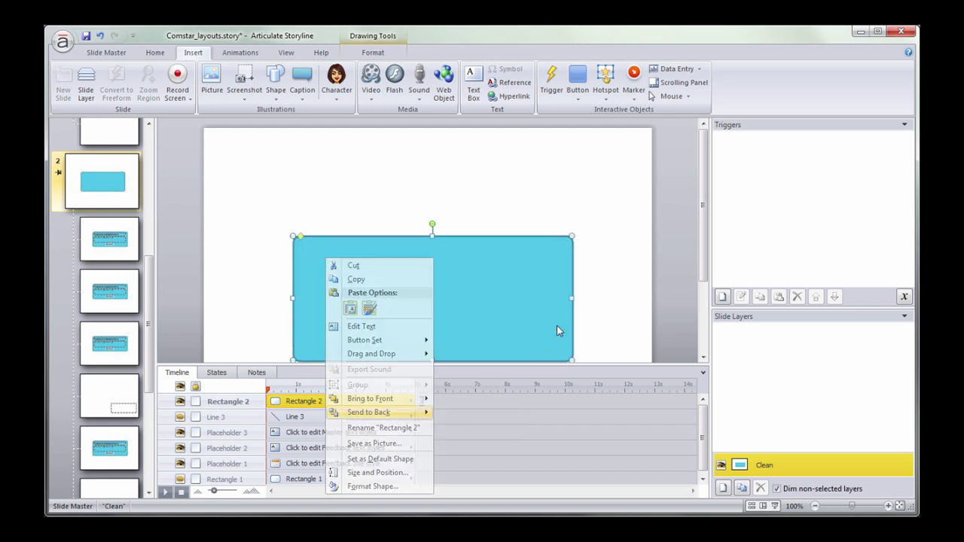
pyautogui.click(368, 412)
pyautogui.click(551, 188)
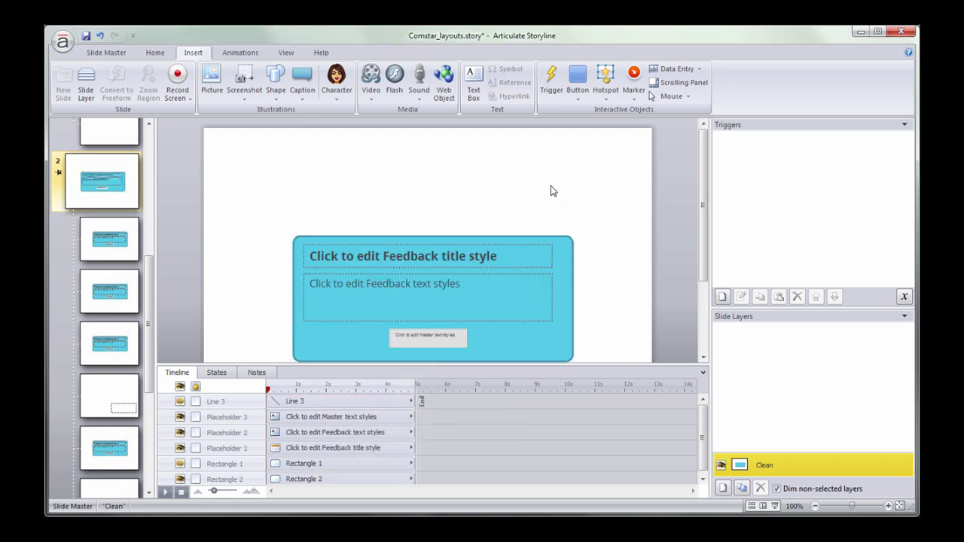
# Step: Delete the newly drawn blue rectangle and show the original grey background rectangle again
pyautogui.click(572, 292)
pyautogui.press('Delete')
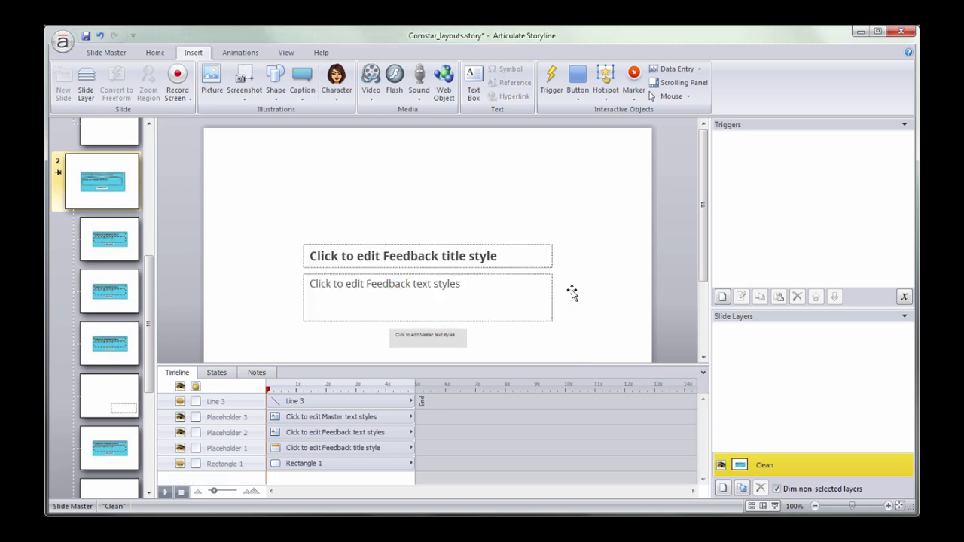
pyautogui.click(182, 463)
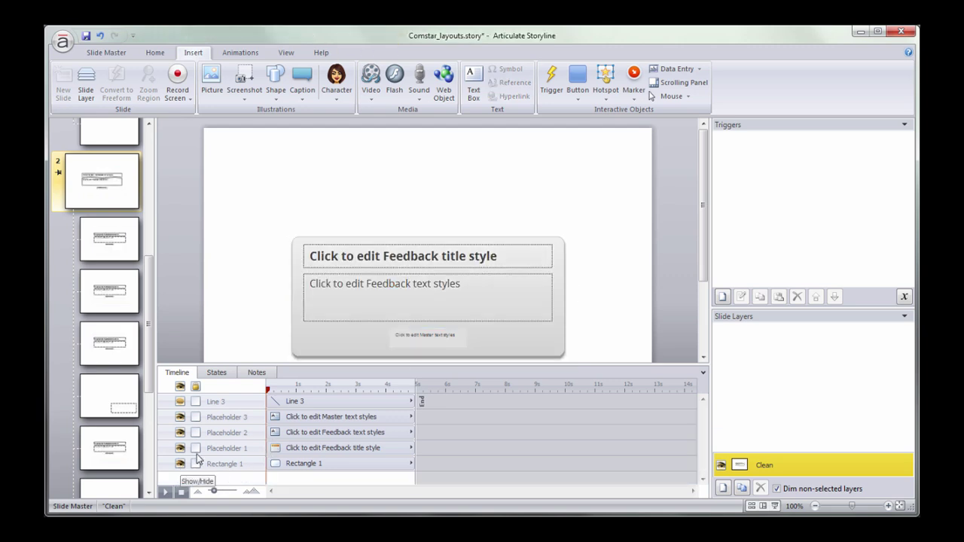
# Step: Fill the grey background rectangle of the feedback box with white and remove its shadow
pyautogui.click(505, 352)
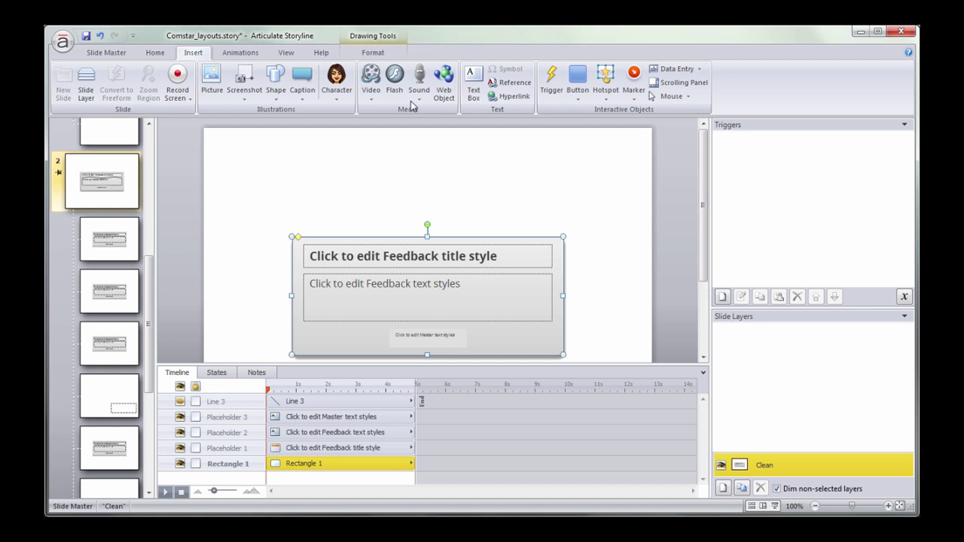
pyautogui.click(374, 53)
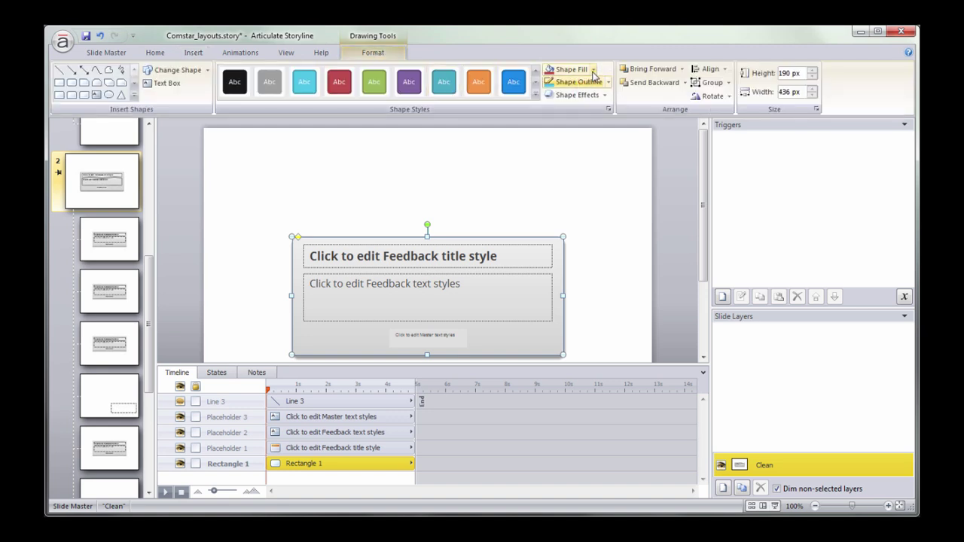
pyautogui.click(573, 69)
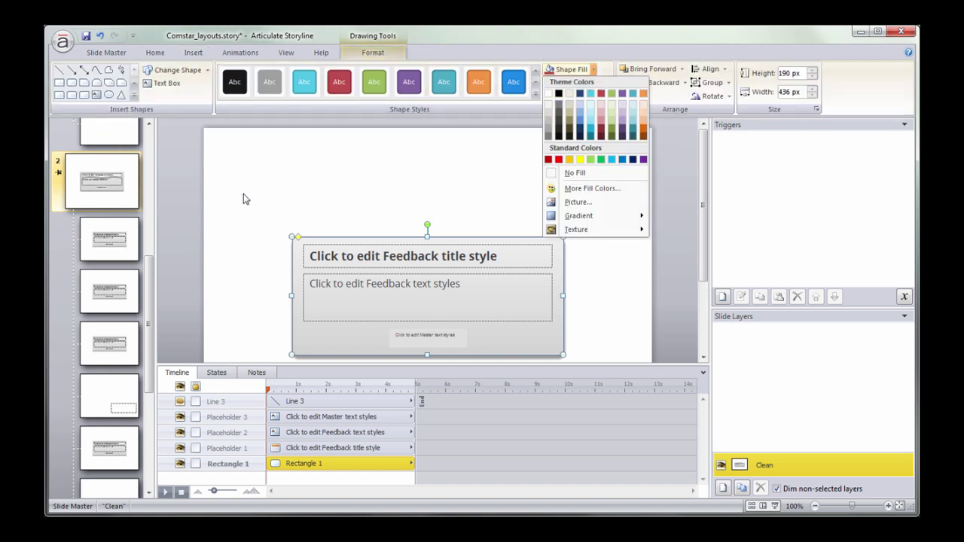
pyautogui.click(549, 93)
pyautogui.click(585, 95)
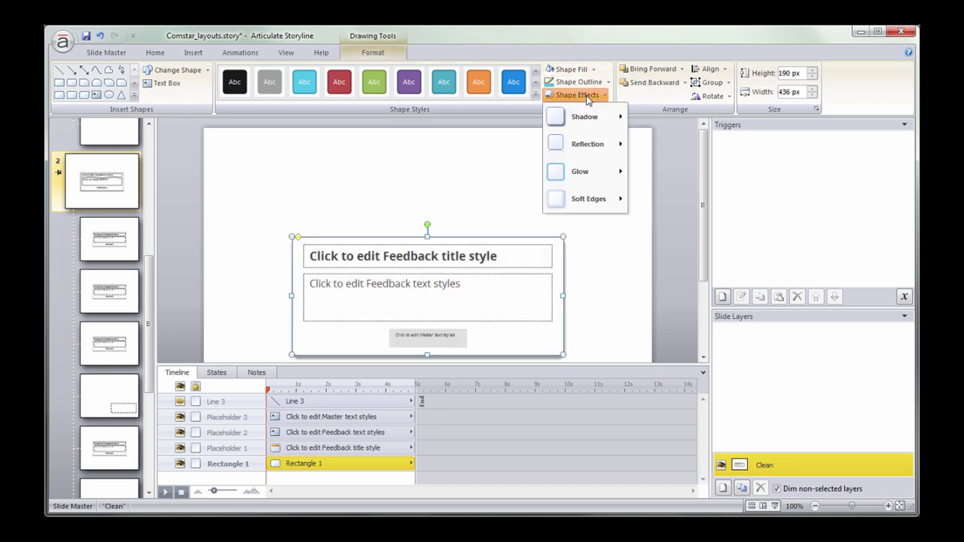
pyautogui.moveTo(584, 116)
pyautogui.click(641, 134)
pyautogui.click(631, 308)
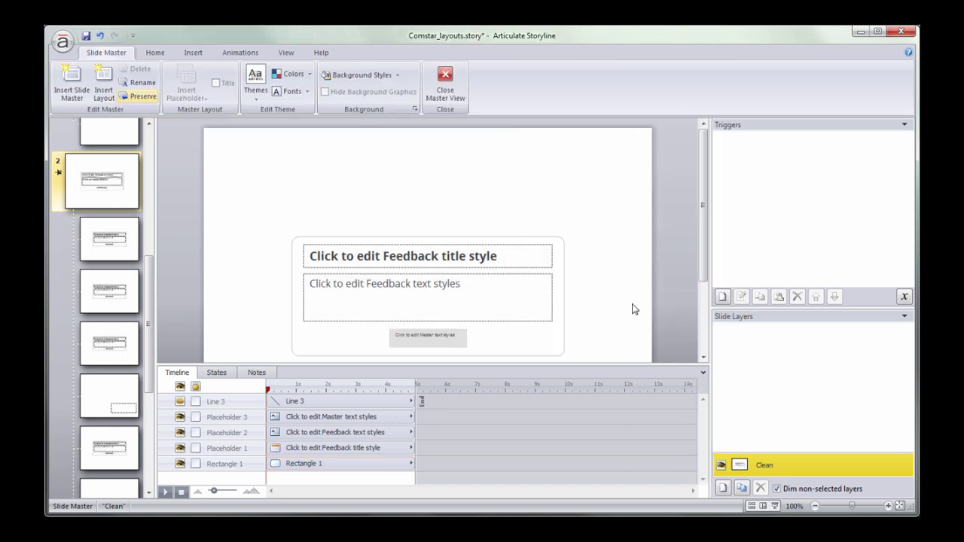
# Step: Check the Correct, Incorrect and Try Again feedback layouts, and return to the Clean master
pyautogui.click(105, 239)
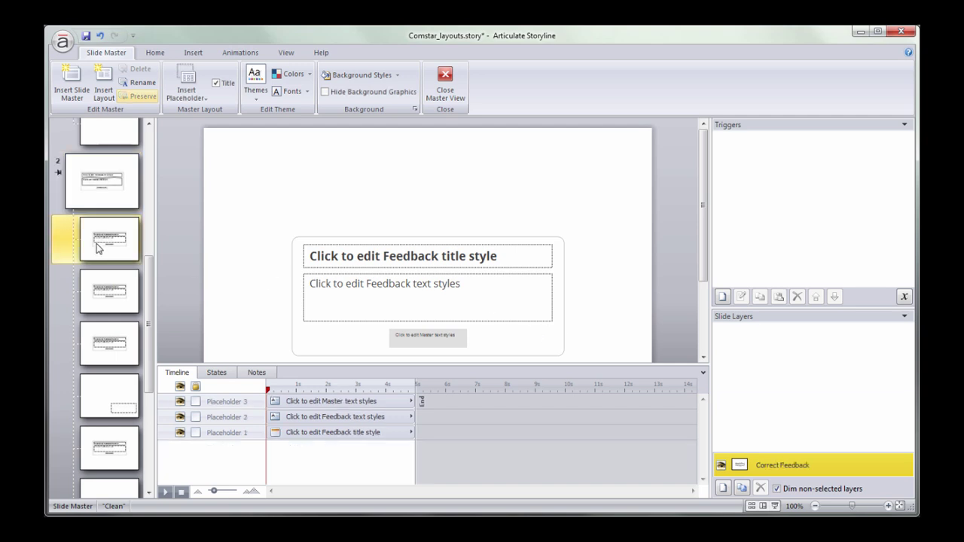
pyautogui.click(130, 299)
pyautogui.click(127, 329)
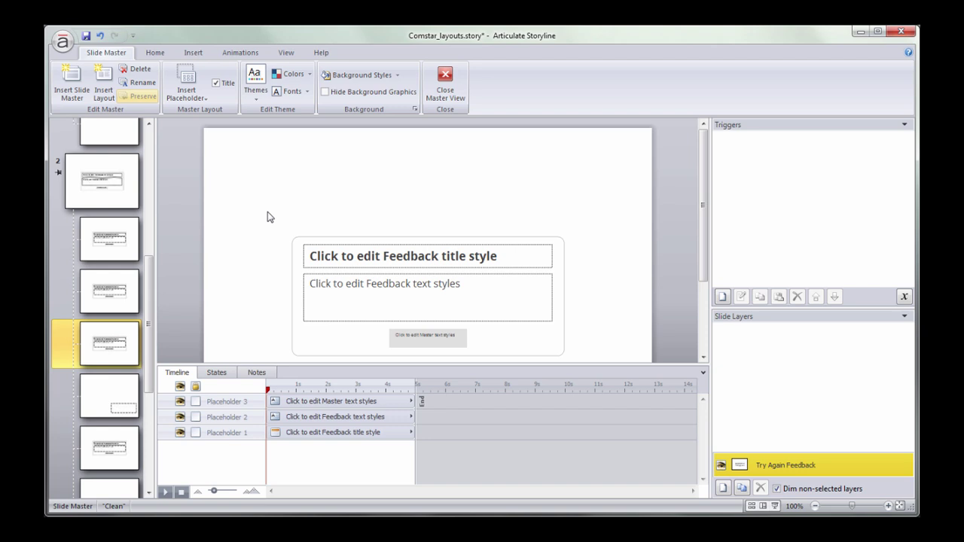
pyautogui.press('Up')
pyautogui.press('Up')
pyautogui.press('Up')
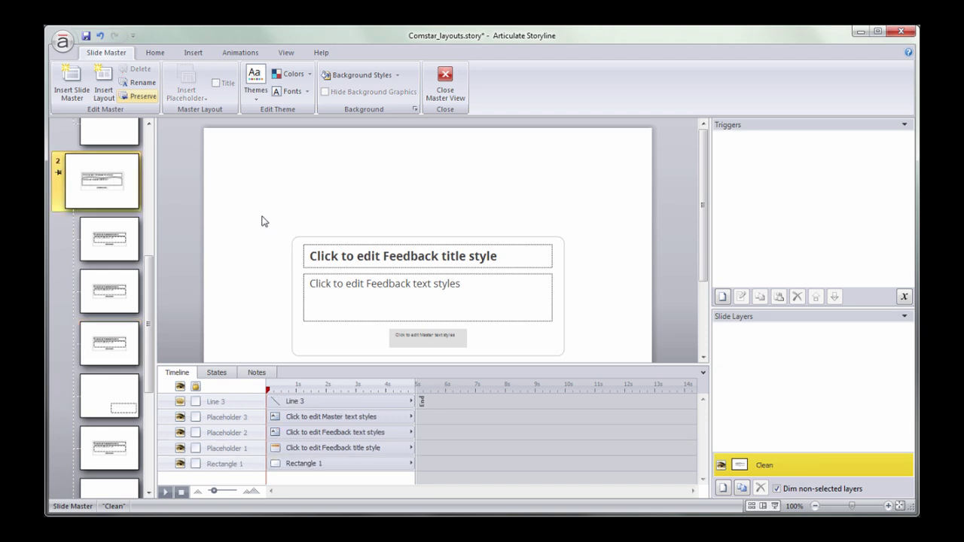
# Step: Move the Clean master's feedback box to the slide's upper right and shift the Correct Feedback layout's placeholders into it
pyautogui.moveTo(262, 217)
pyautogui.mouseDown()
pyautogui.moveTo(569, 363)
pyautogui.moveTo(454, 275)
pyautogui.moveTo(646, 257)
pyautogui.mouseUp()
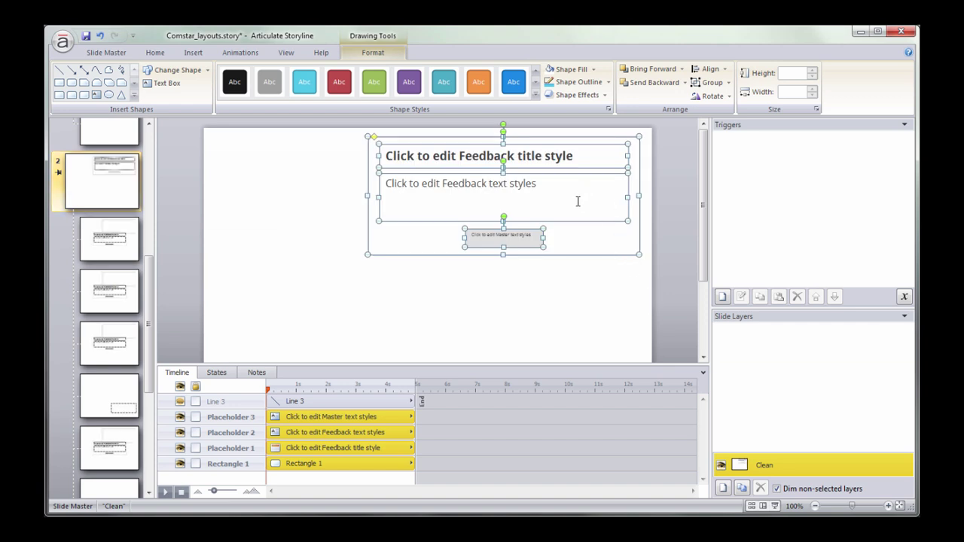
pyautogui.click(132, 246)
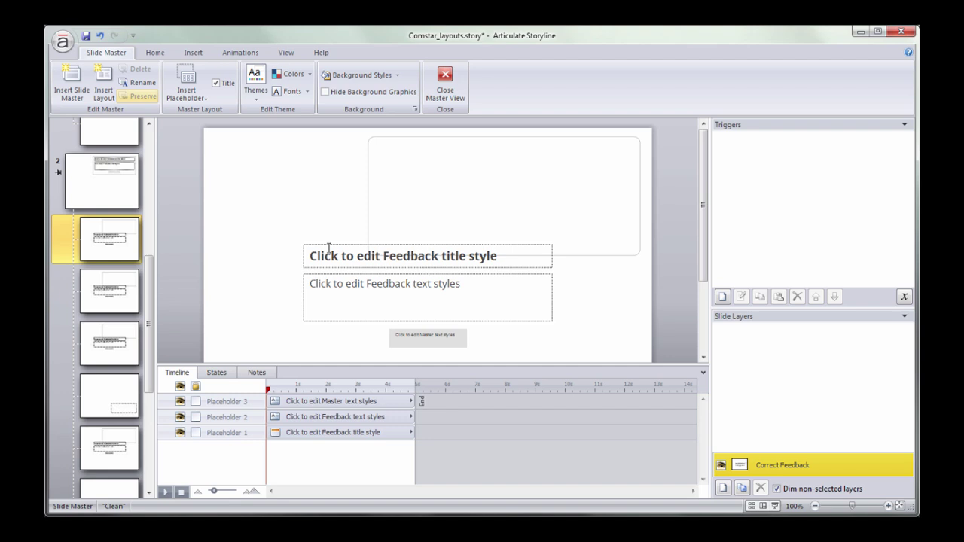
pyautogui.moveTo(271, 230)
pyautogui.mouseDown()
pyautogui.moveTo(555, 377)
pyautogui.moveTo(544, 344)
pyautogui.moveTo(603, 227)
pyautogui.mouseUp()
pyautogui.click(670, 296)
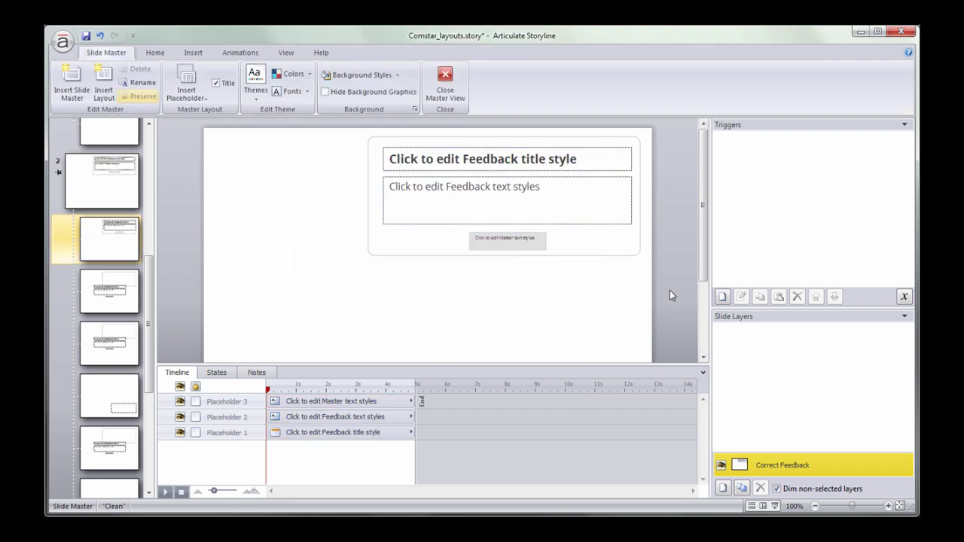
# Step: Move the Incorrect Feedback layout's three placeholders into the relocated feedback box
pyautogui.click(113, 291)
pyautogui.moveTo(232, 221); pyautogui.dragTo(592, 227)
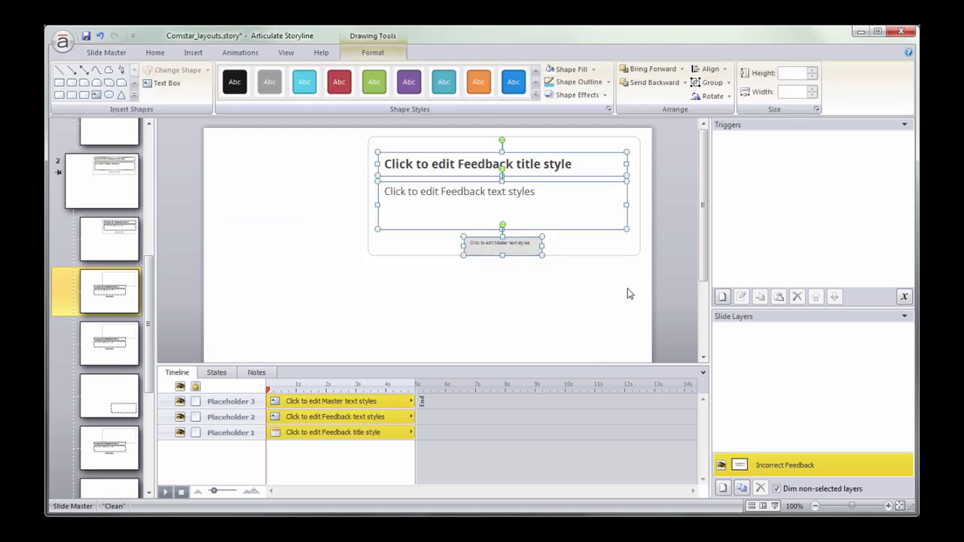
pyautogui.click(630, 296)
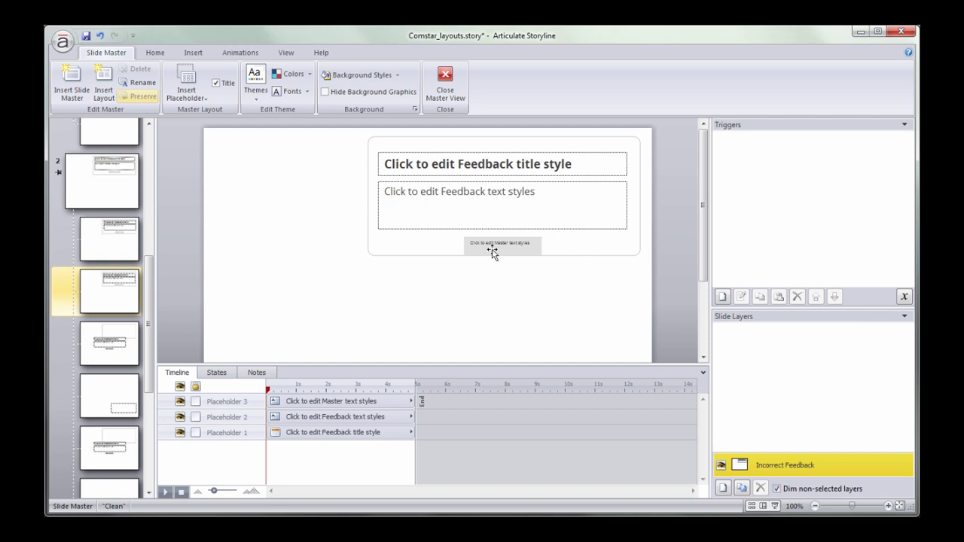
# Step: Delete the white rounded background rectangle from the Clean master
pyautogui.click(128, 188)
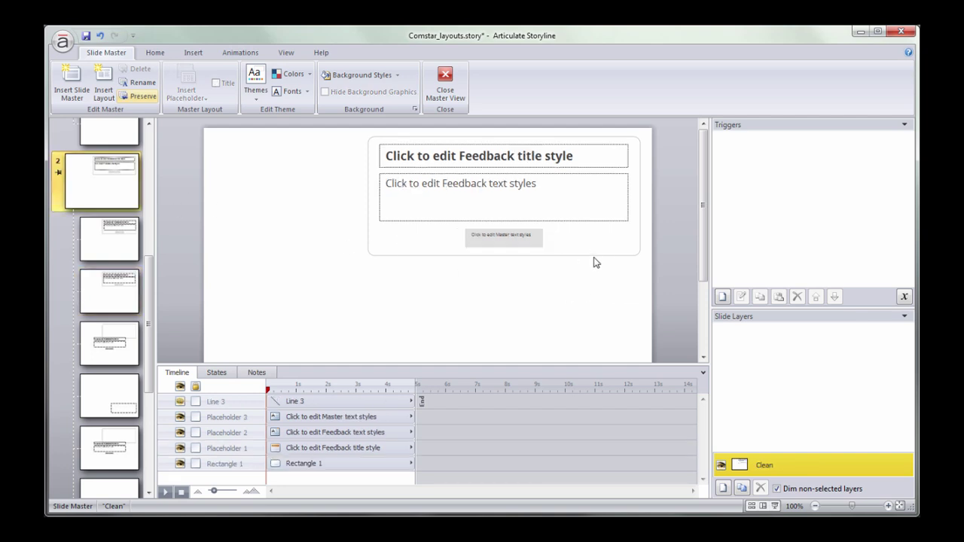
pyautogui.click(594, 257)
pyautogui.press('Delete')
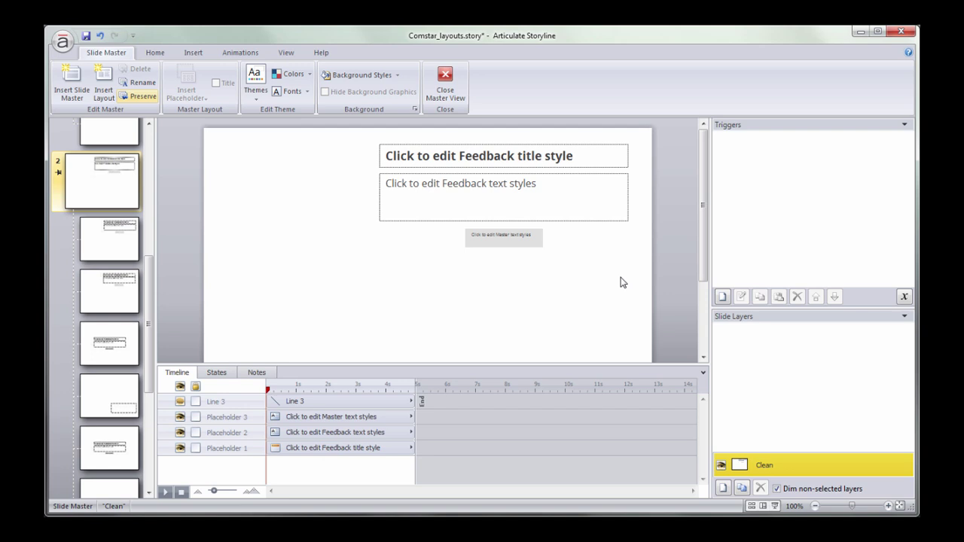
# Step: Draw a full-height rectangle over the right-hand part of the Clean master slide and send it to the back
pyautogui.keyDown('ctrl'); pyautogui.scroll(-1, 619, 279); pyautogui.keyUp('ctrl')
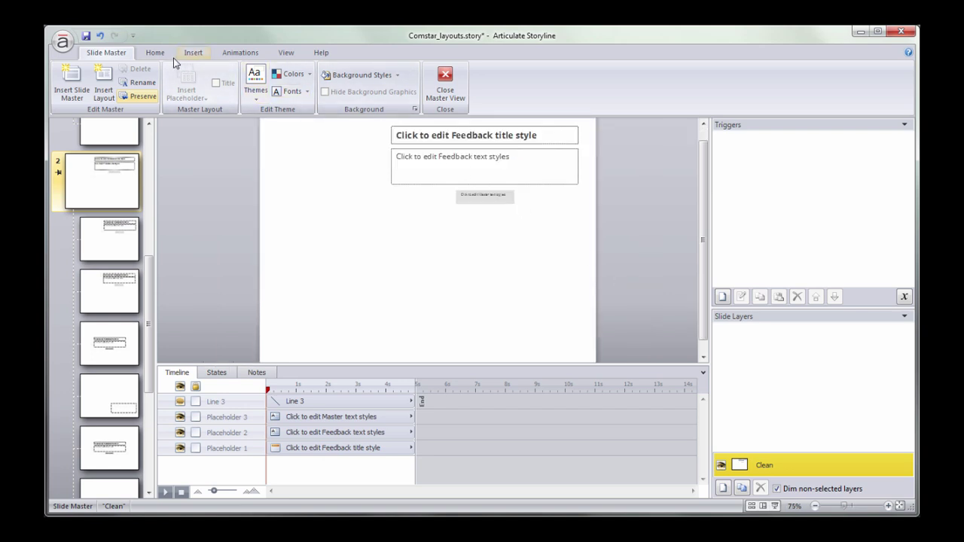
pyautogui.click(193, 52)
pyautogui.click(284, 96)
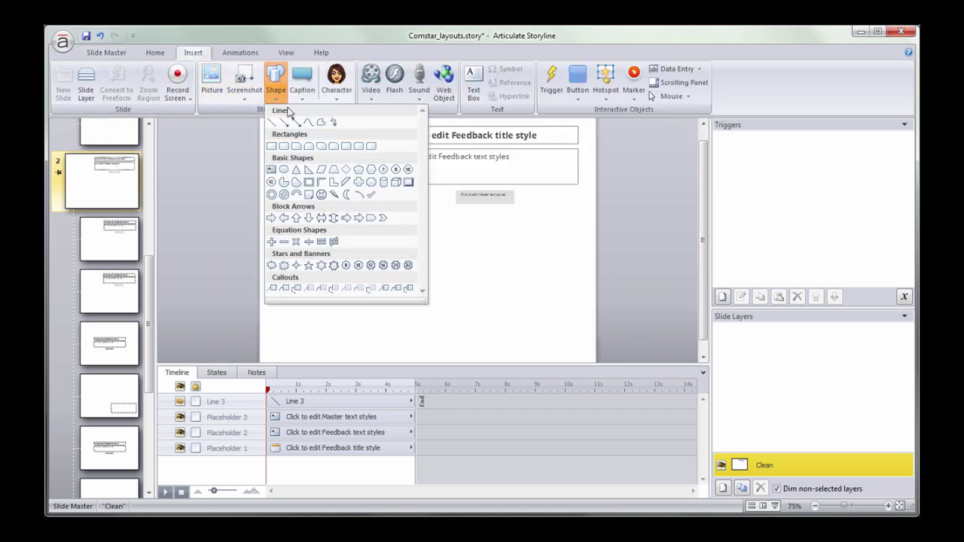
pyautogui.click(277, 145)
pyautogui.moveTo(576, 148); pyautogui.dragTo(501, 361)
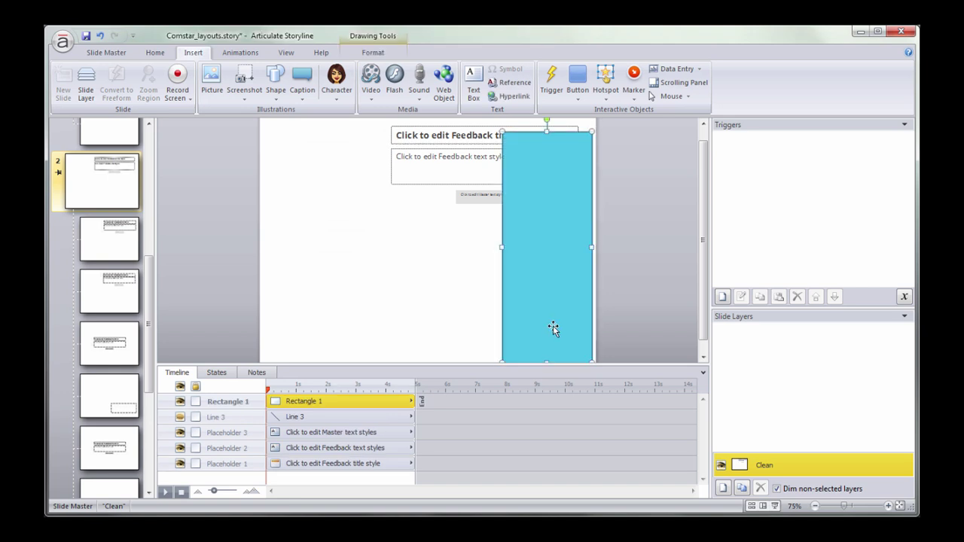
pyautogui.scroll(-1, 555, 327)
pyautogui.moveTo(499, 144); pyautogui.dragTo(450, 129)
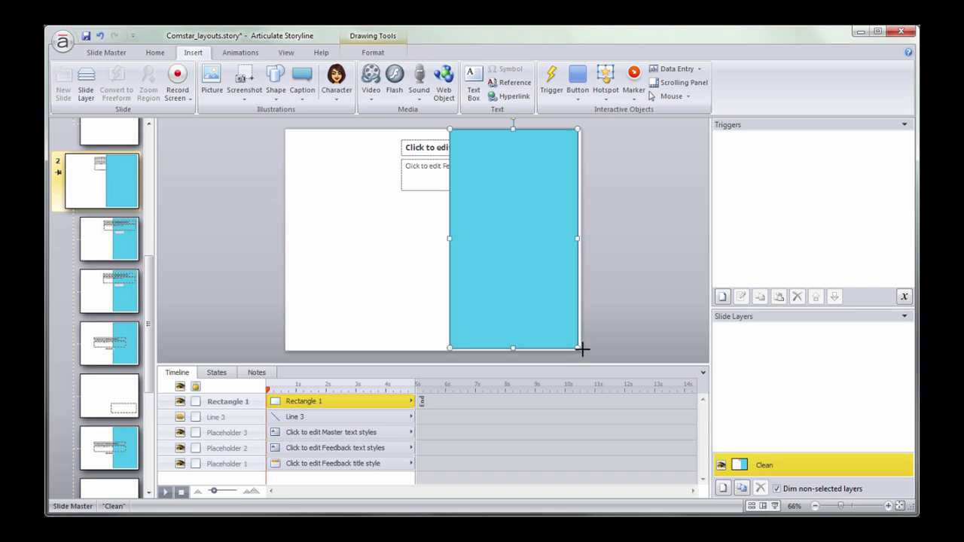
pyautogui.moveTo(582, 349); pyautogui.dragTo(584, 349)
pyautogui.rightClick(552, 327)
pyautogui.click(595, 479)
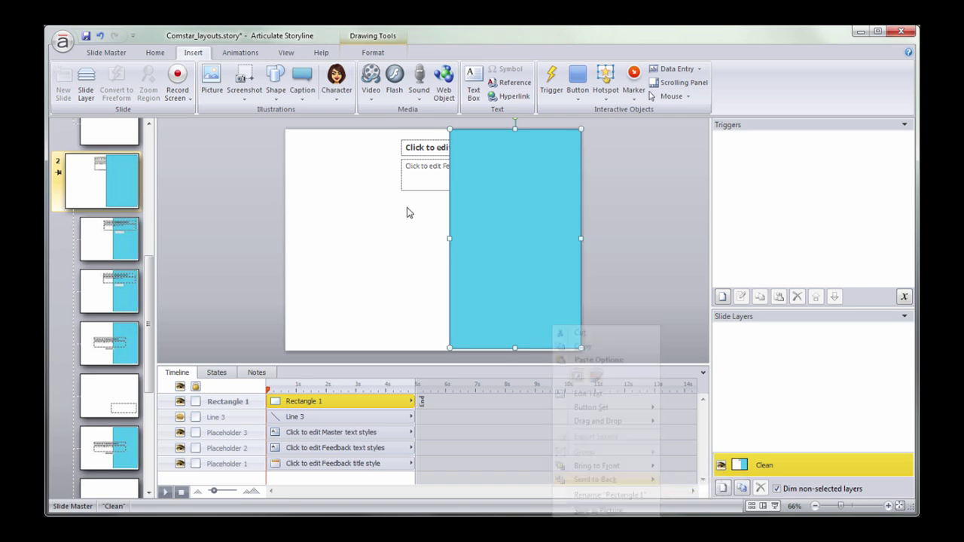
# Step: Move the three feedback placeholders on the Clean master so they start inside the blue rectangle's left edge
pyautogui.moveTo(366, 128); pyautogui.dragTo(633, 246)
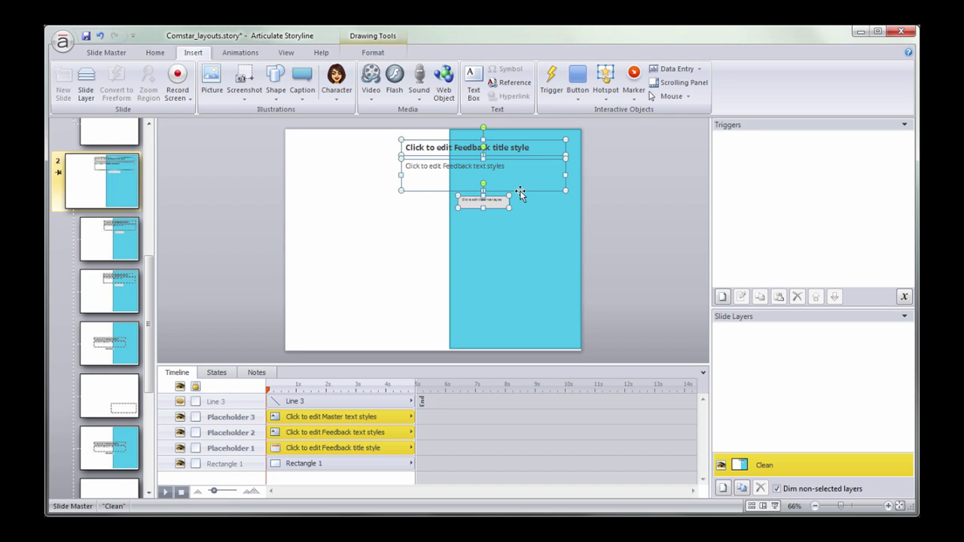
pyautogui.moveTo(520, 193); pyautogui.dragTo(575, 202)
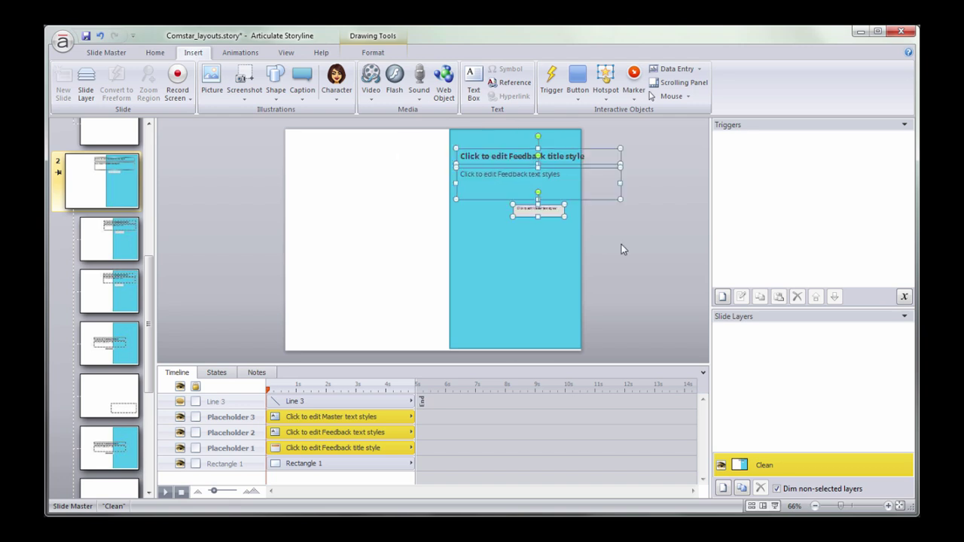
pyautogui.click(621, 244)
# Step: Narrow the title and text placeholders to fit the blue rectangle and center the small button placeholder beneath them
pyautogui.click(604, 194)
pyautogui.keyDown('shift'); pyautogui.click(611, 156); pyautogui.keyUp('shift')
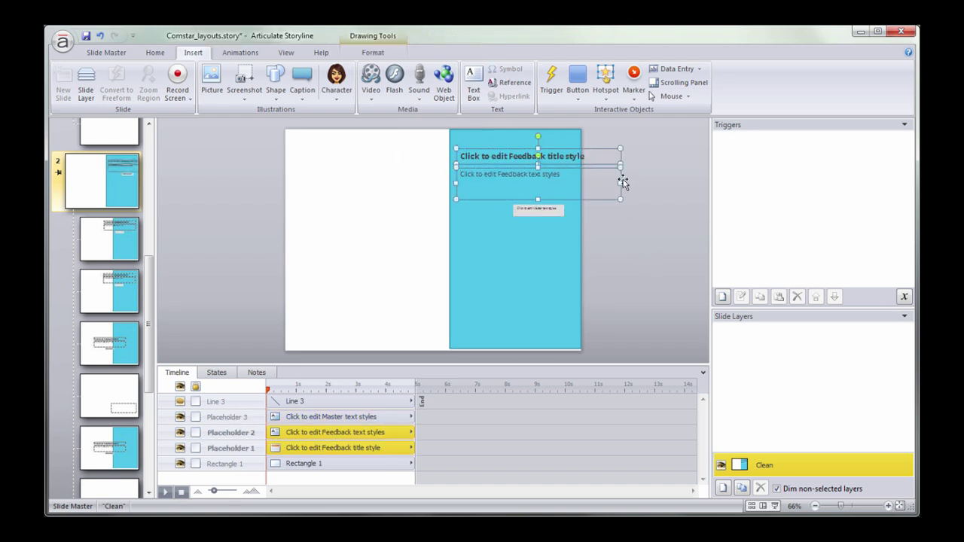
pyautogui.moveTo(619, 183); pyautogui.dragTo(574, 183)
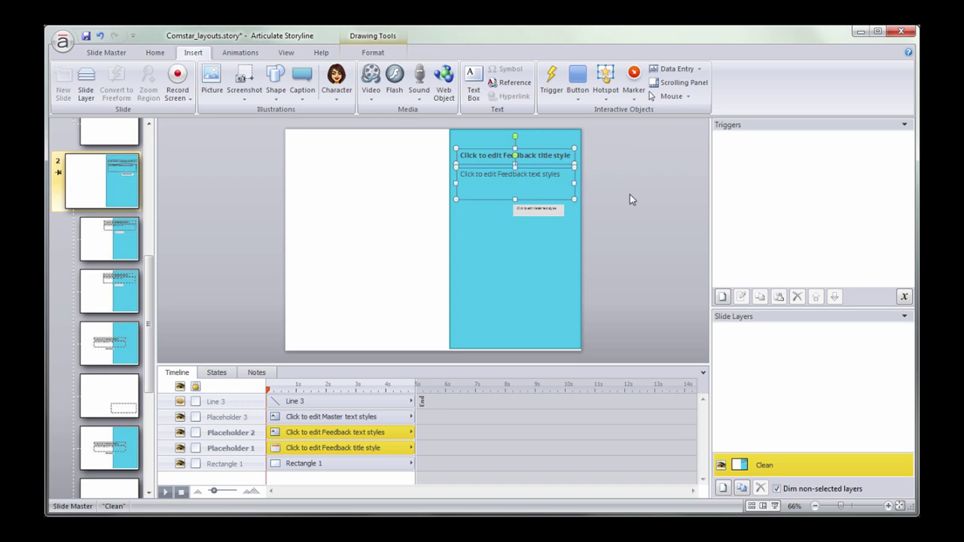
pyautogui.click(629, 195)
pyautogui.moveTo(536, 210); pyautogui.dragTo(518, 214)
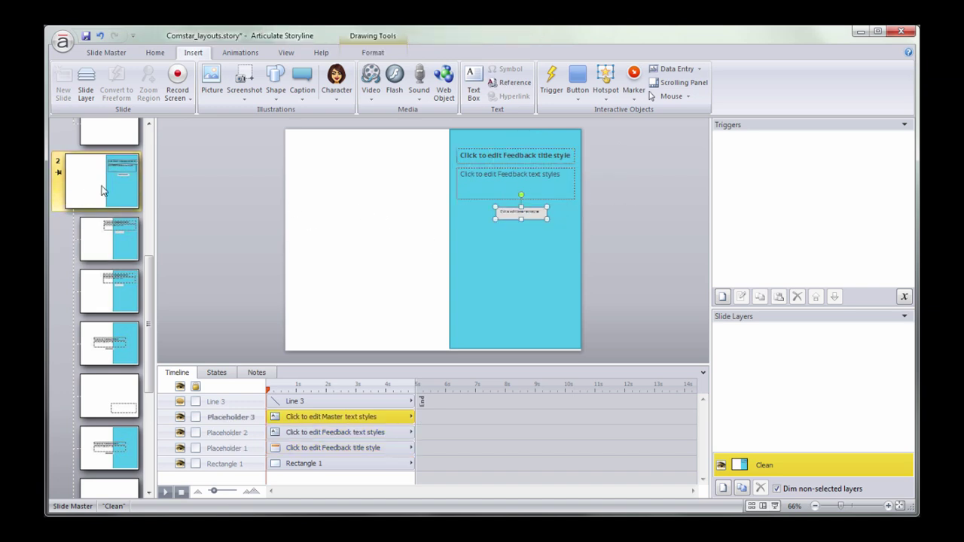
# Step: Open the Correct Feedback layout under the Clean master
pyautogui.click(106, 237)
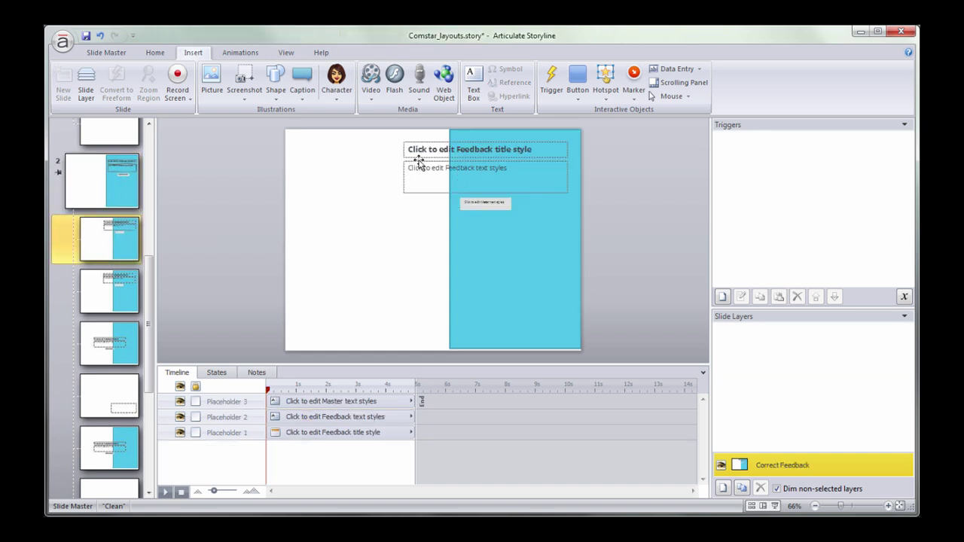